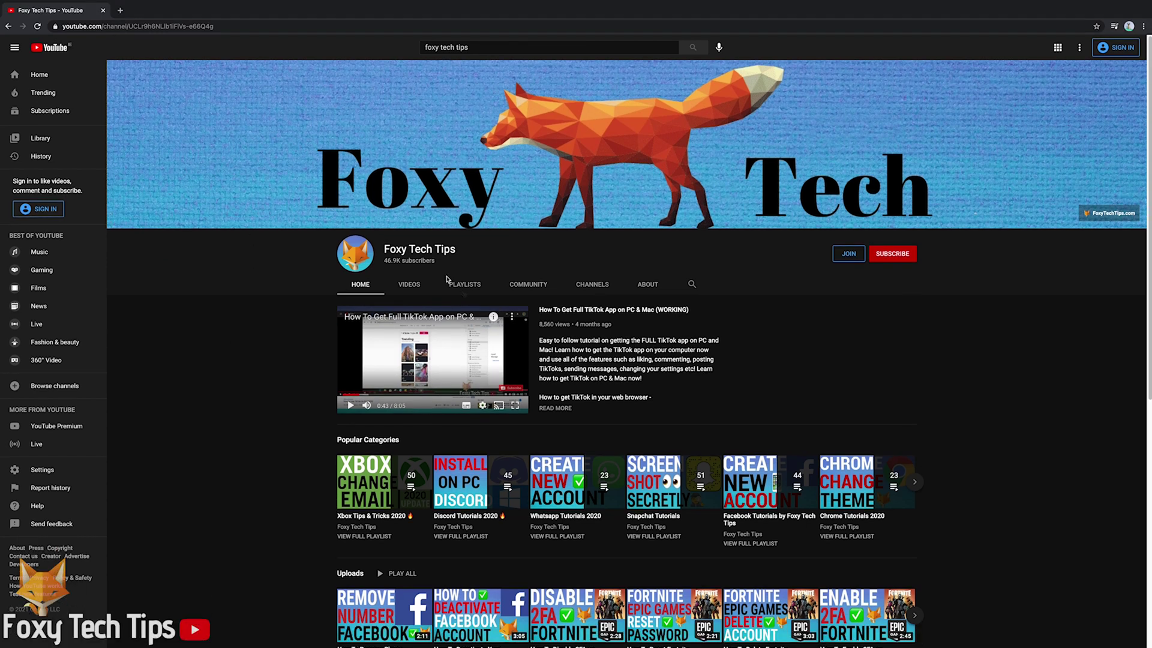
# - Load facebook.com and accept all of its cookies
pyautogui.click(133, 27)
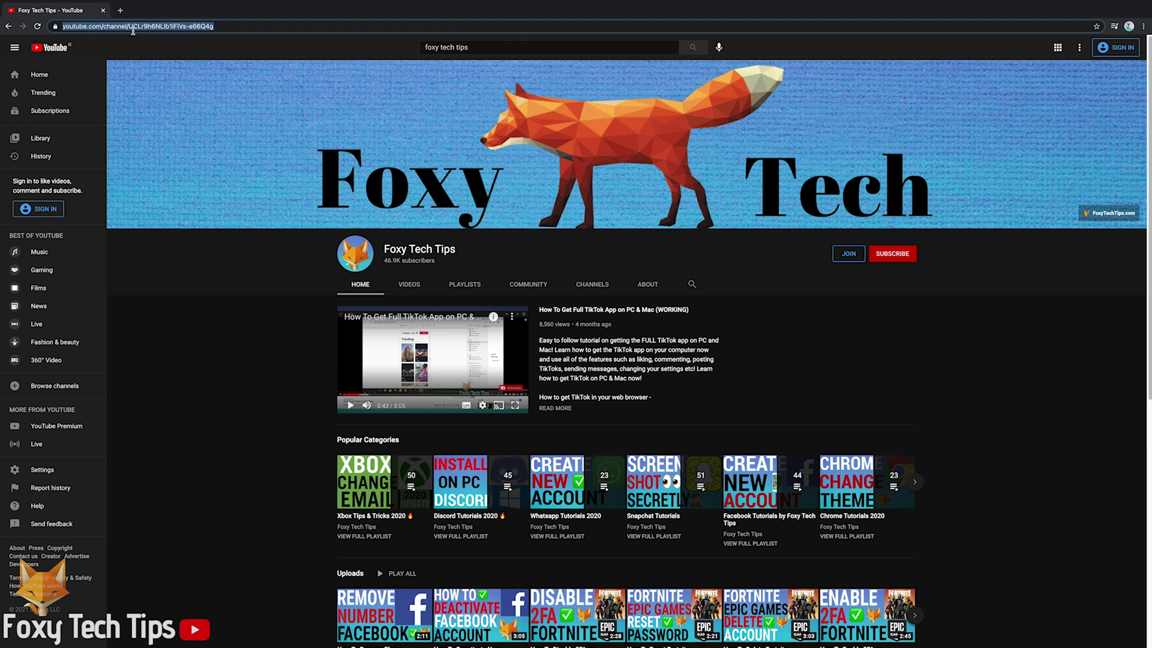
pyautogui.write('facebook.com')
pyautogui.press('Return')
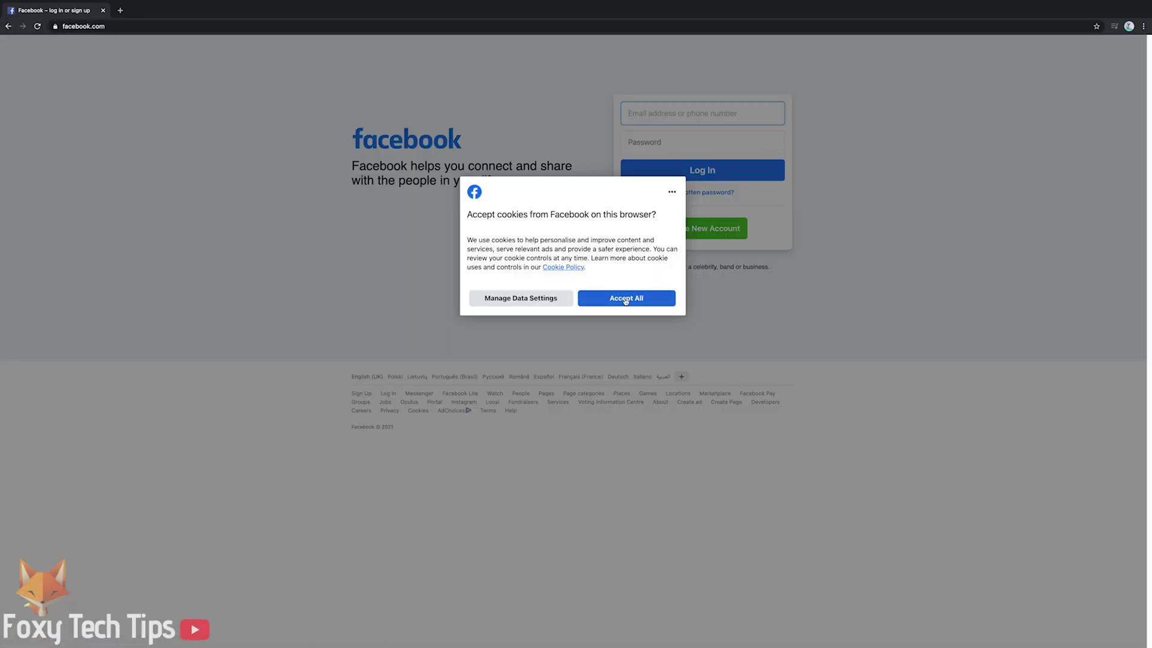
pyautogui.click(625, 298)
pyautogui.click(669, 119)
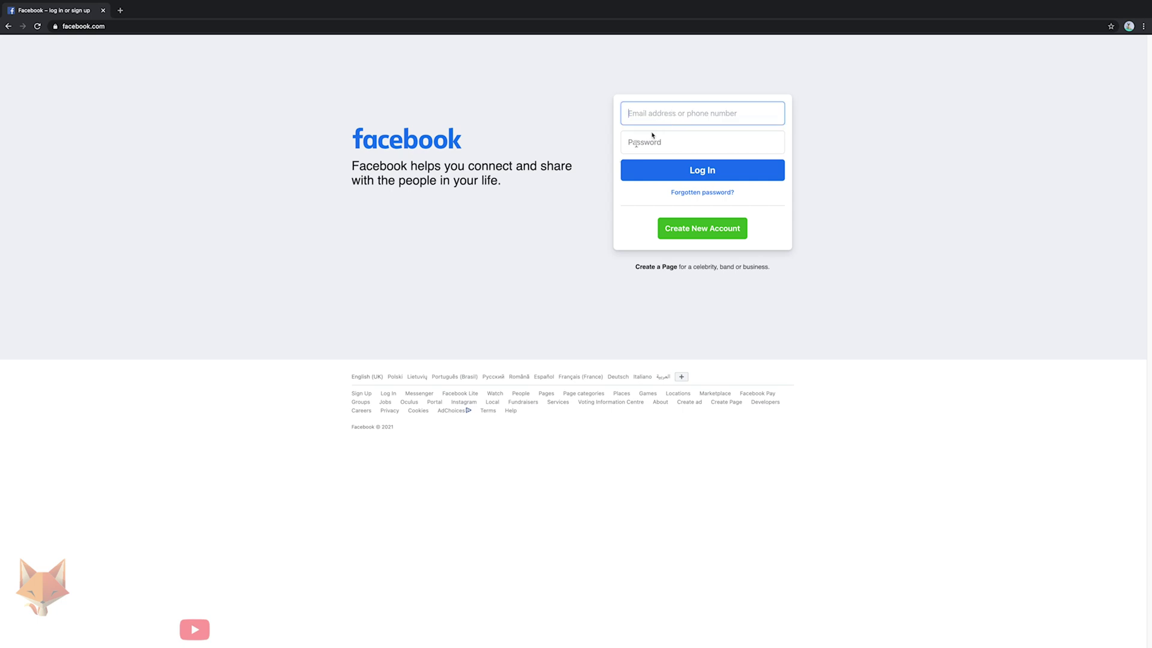
pyautogui.click(653, 139)
# - Go to the BlockSite website at blocksite.co
pyautogui.click(126, 27)
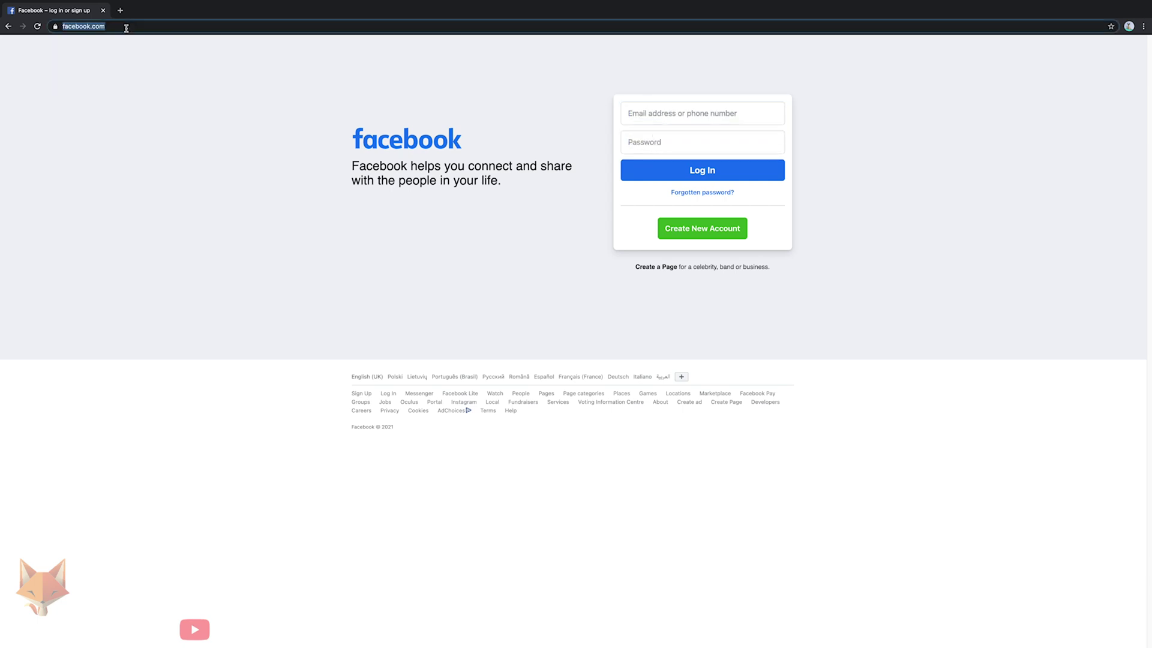
pyautogui.write('blocsi')
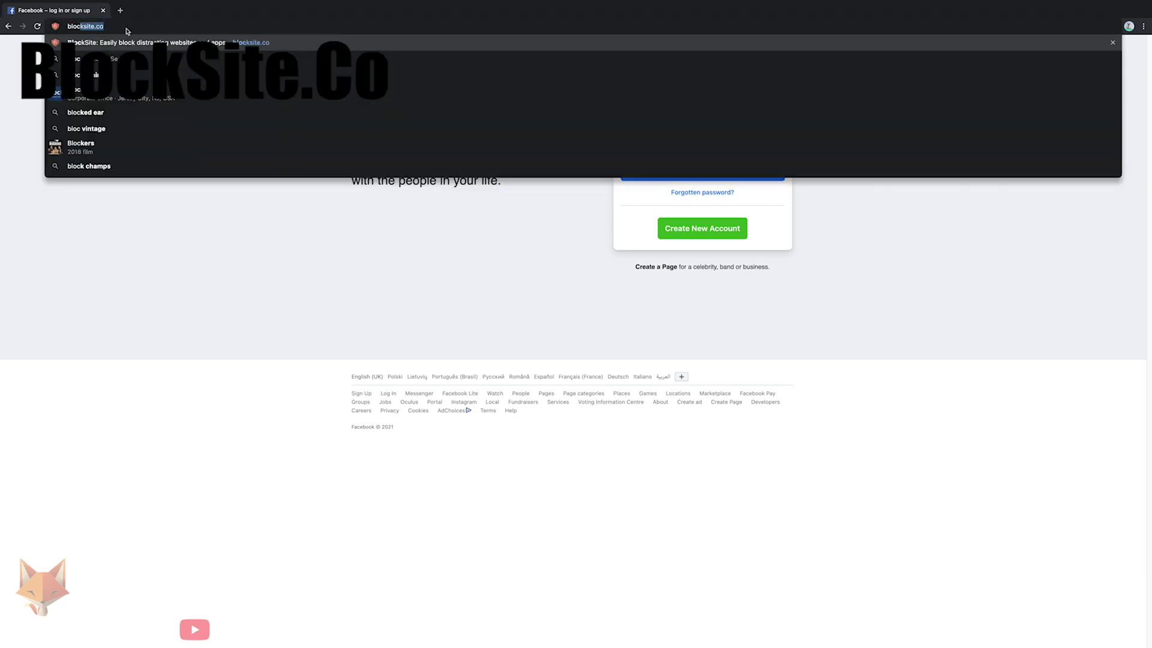
pyautogui.press('BackSpace')
pyautogui.press('BackSpace')
pyautogui.write('ksir')
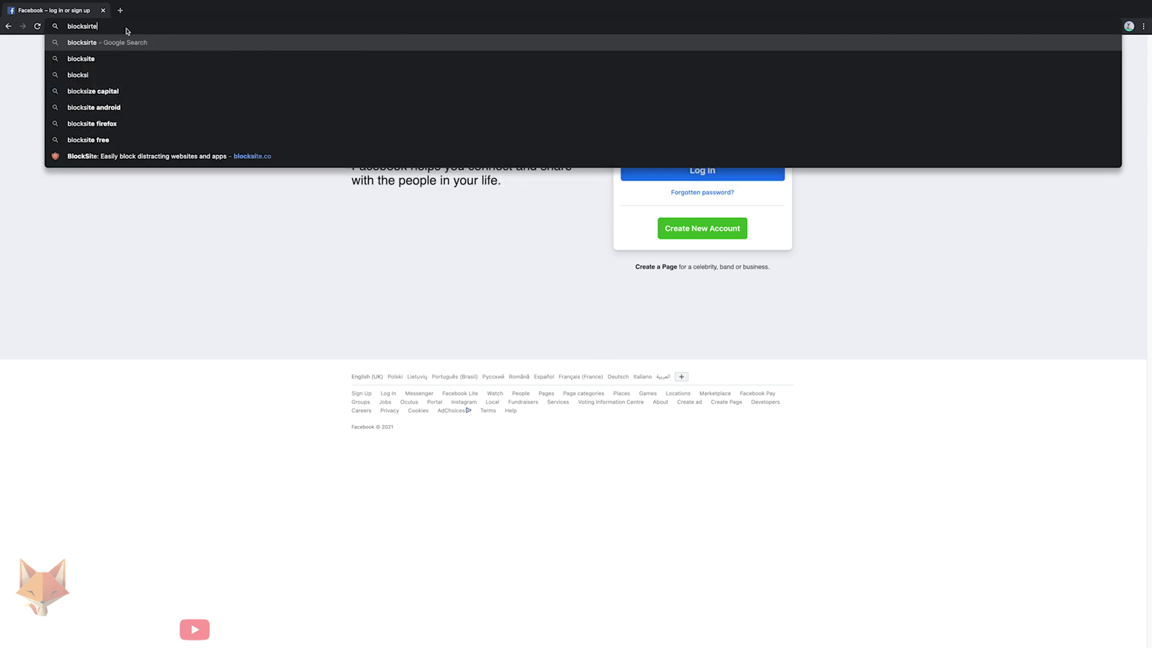
pyautogui.press('BackSpace')
pyautogui.write('tee')
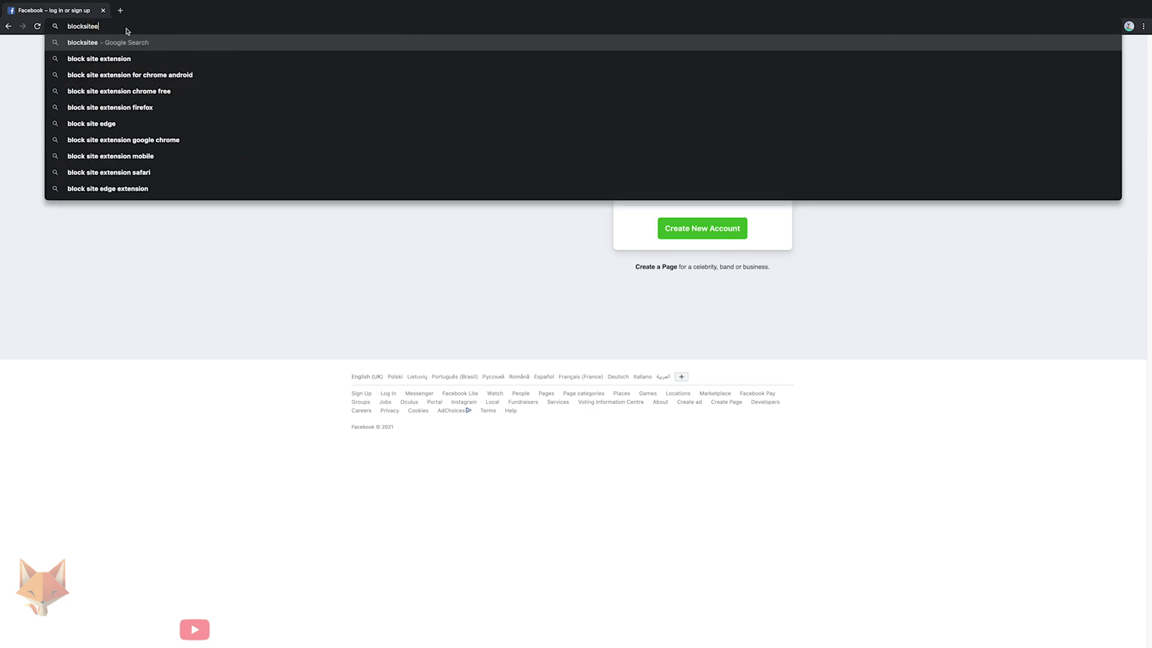
pyautogui.press('BackSpace')
pyautogui.write('.co')
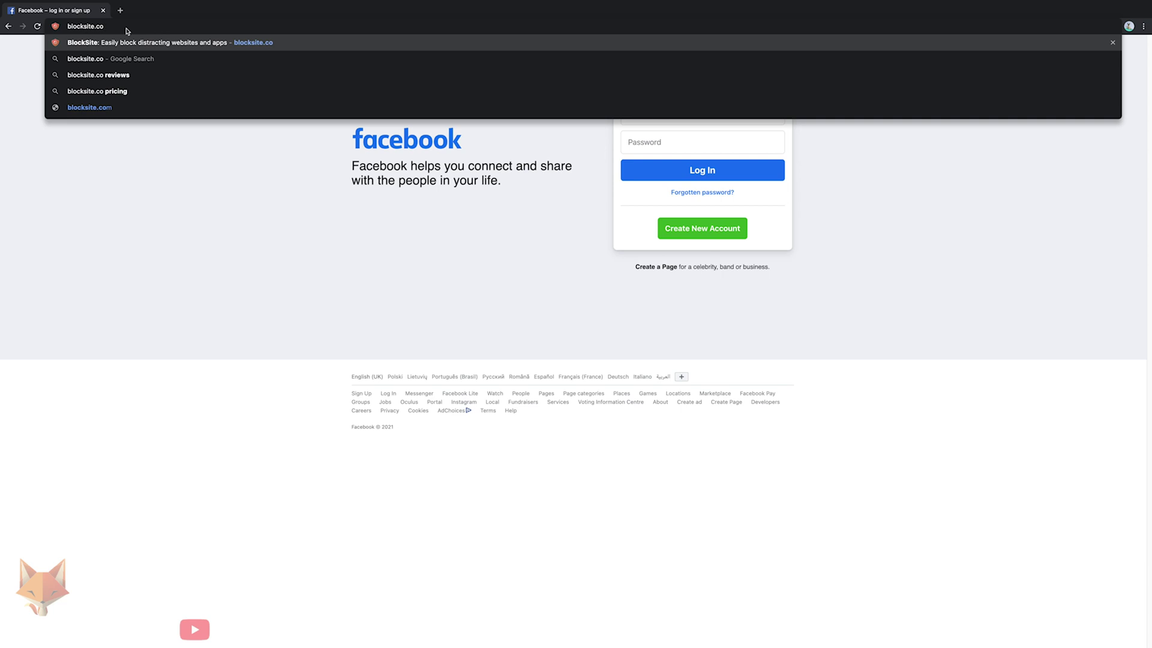
pyautogui.press('Return')
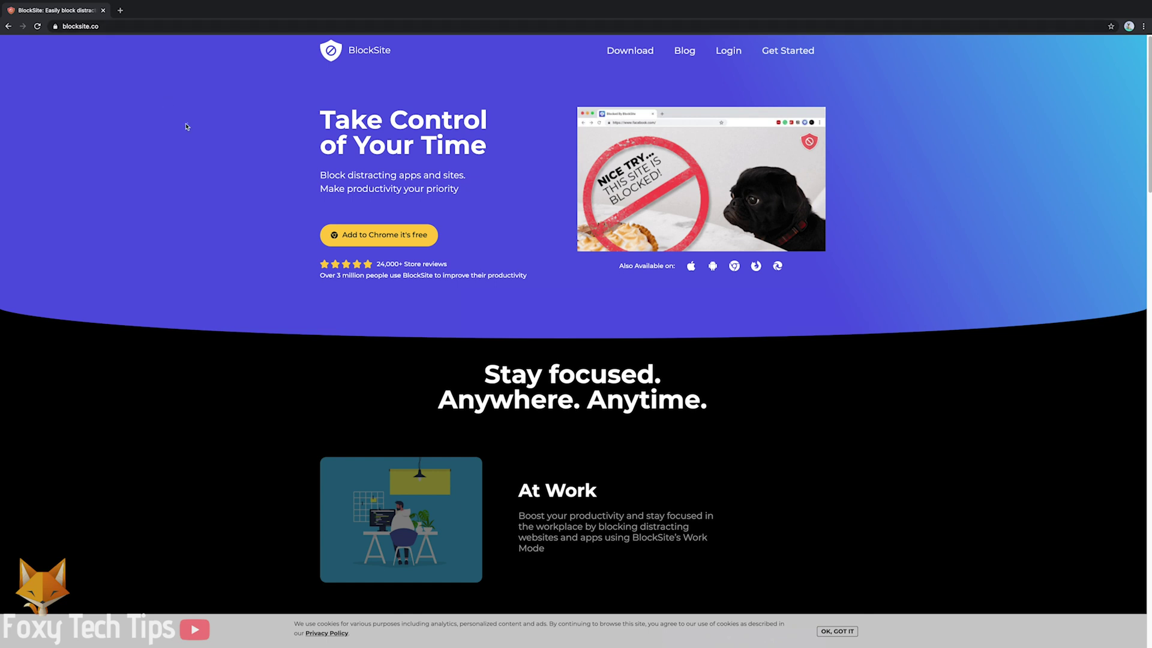
# - Choose 'Add to Chrome it's free' on the BlockSite homepage to reach its Web Store page
pyautogui.click(369, 237)
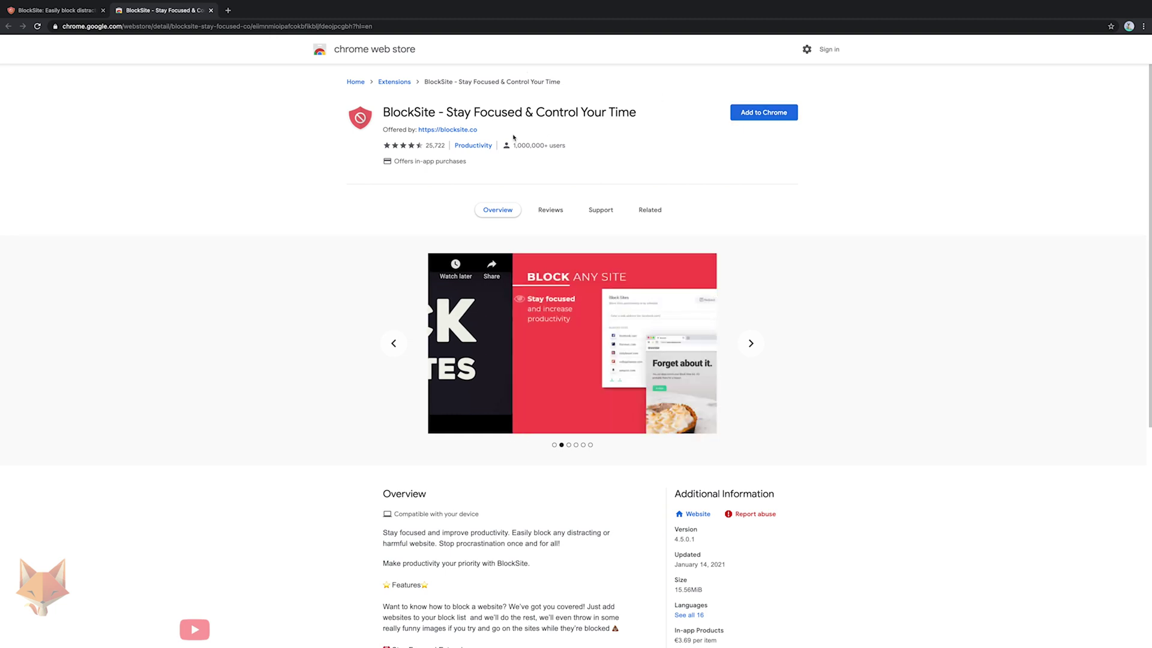
# - Add the BlockSite extension to Chrome and confirm the installation
pyautogui.click(764, 112)
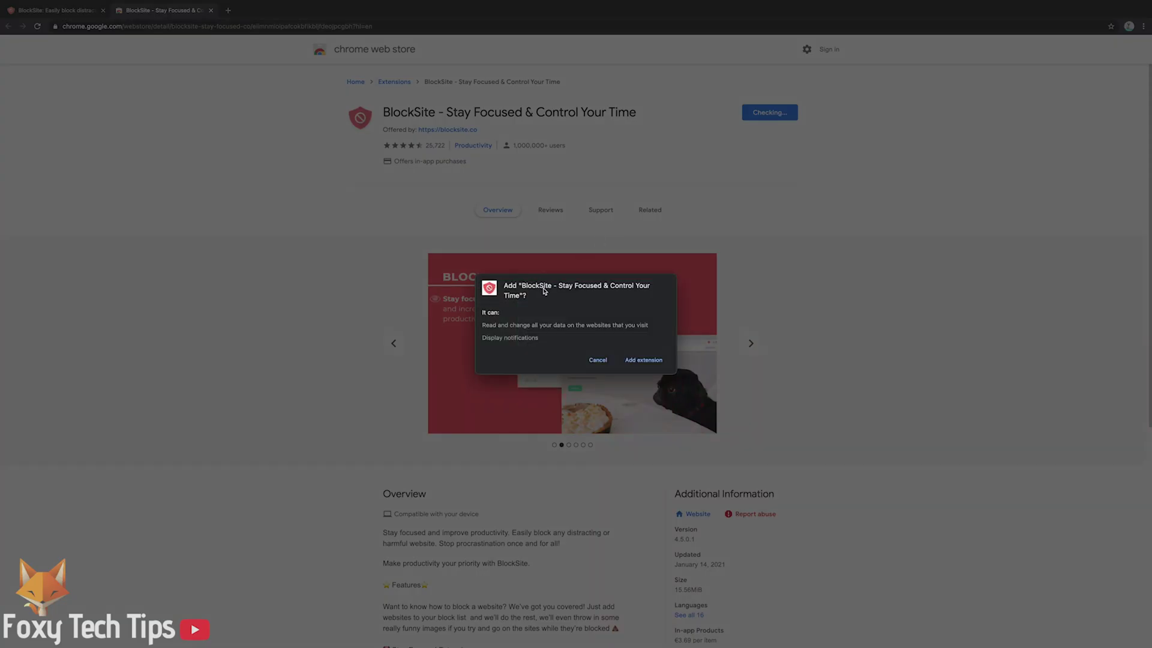
pyautogui.click(643, 360)
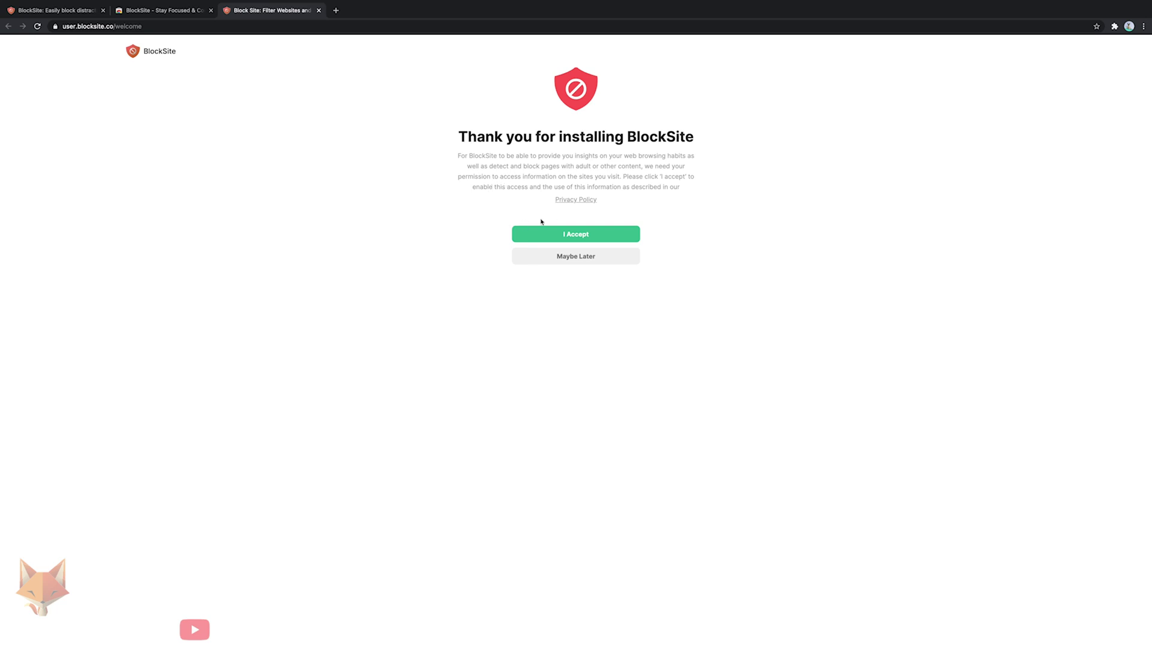
# - Accept BlockSite's data access request and dismiss the hint
pyautogui.click(563, 233)
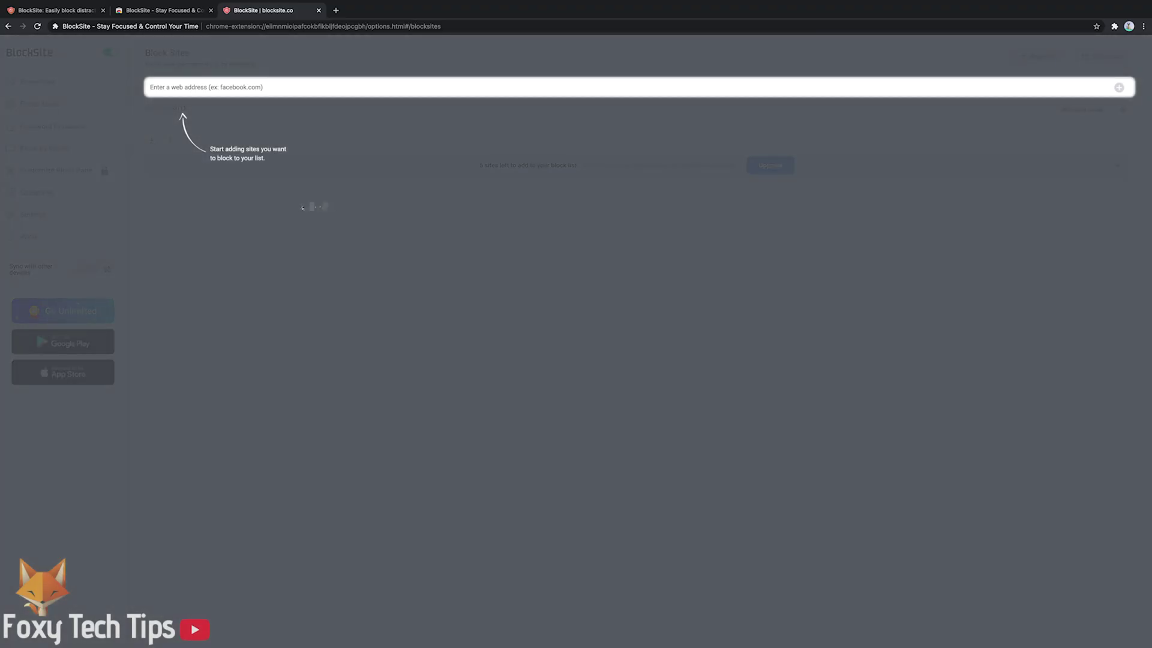
pyautogui.click(186, 85)
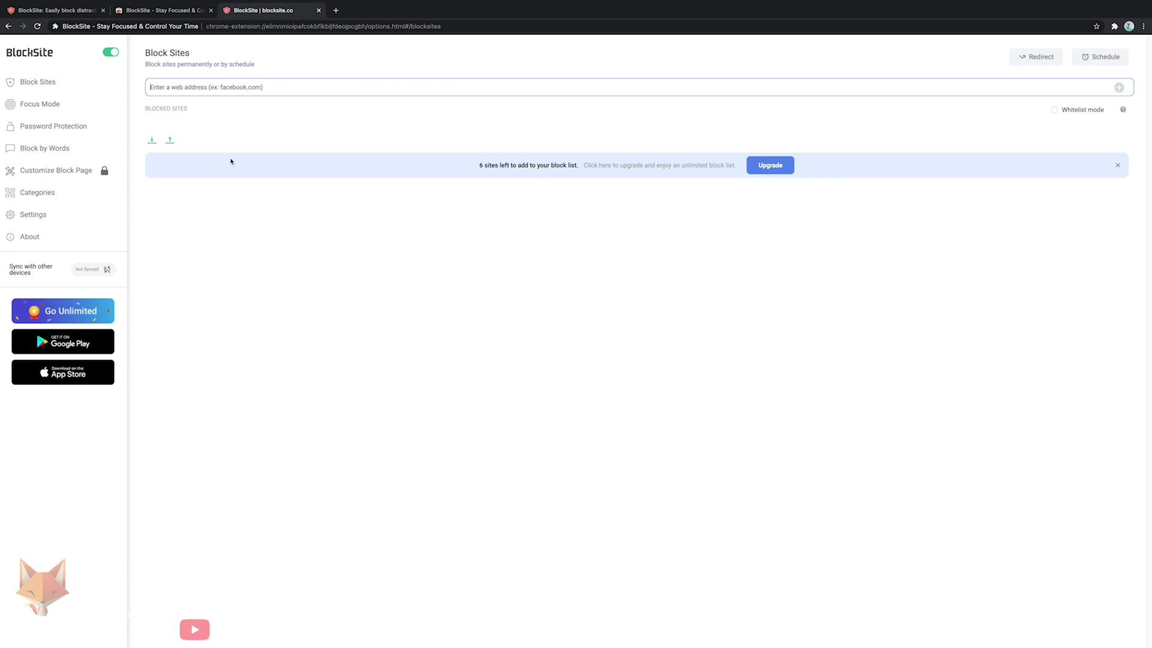
pyautogui.click(496, 166)
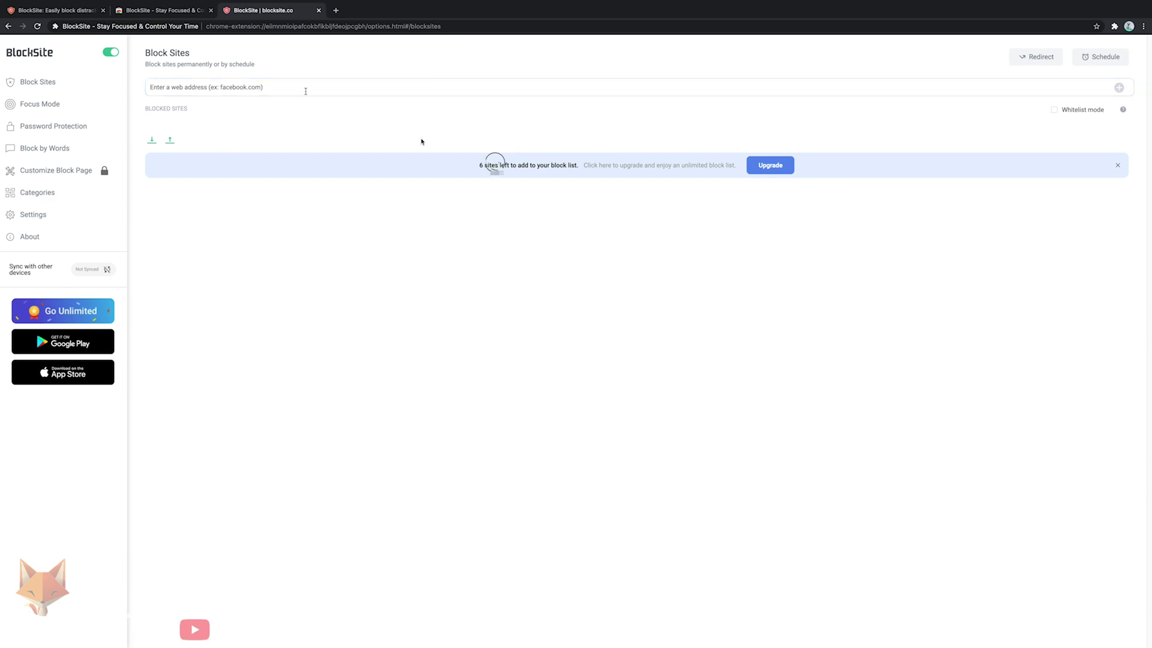
# - Add facebook.com to the block list and open a new browser tab
pyautogui.click(305, 91)
pyautogui.write('faceb')
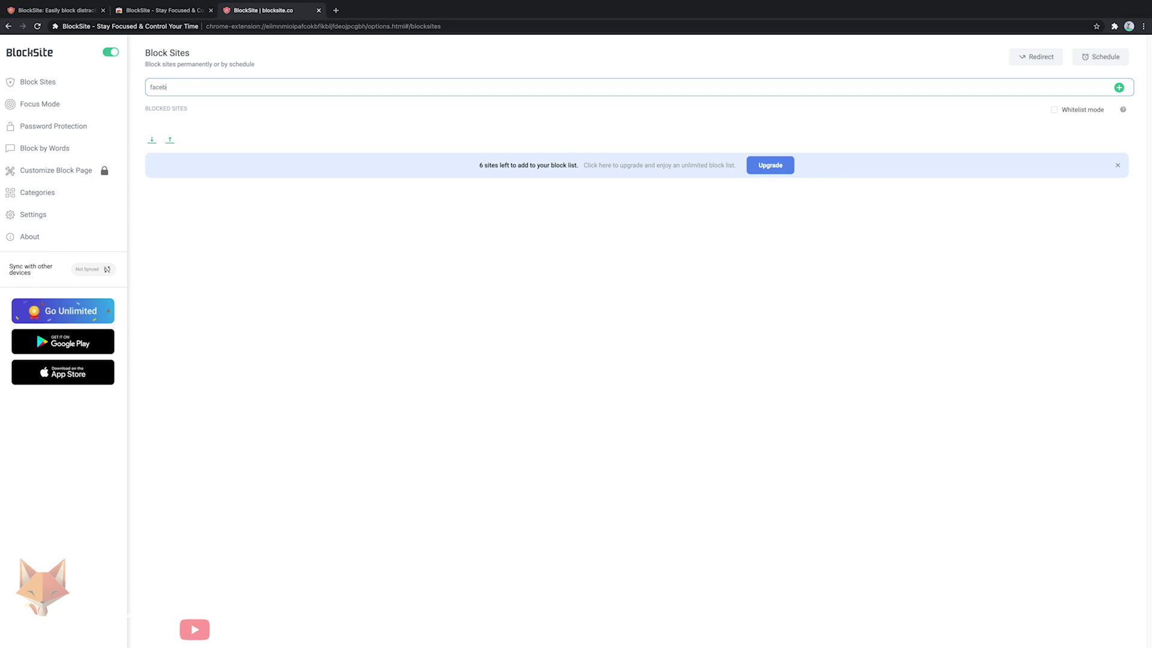
pyautogui.write('ook.com')
pyautogui.click(1118, 87)
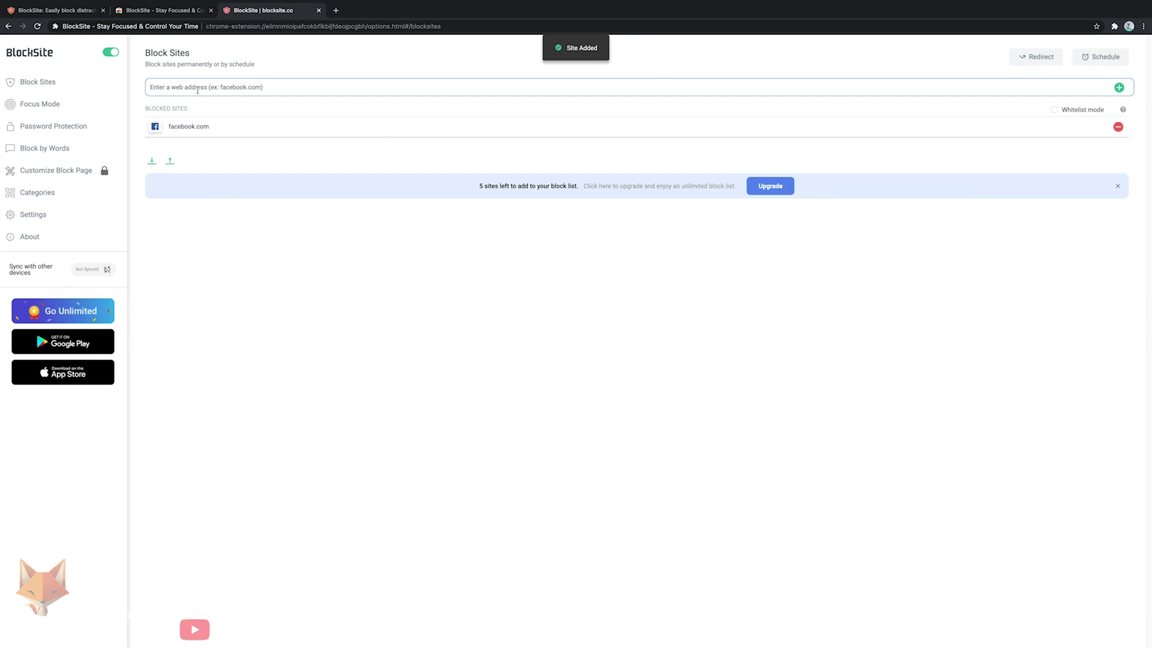
pyautogui.click(336, 10)
# - Load facebook.com to see the blocked page, then return to the BlockSite tab
pyautogui.write('fac')
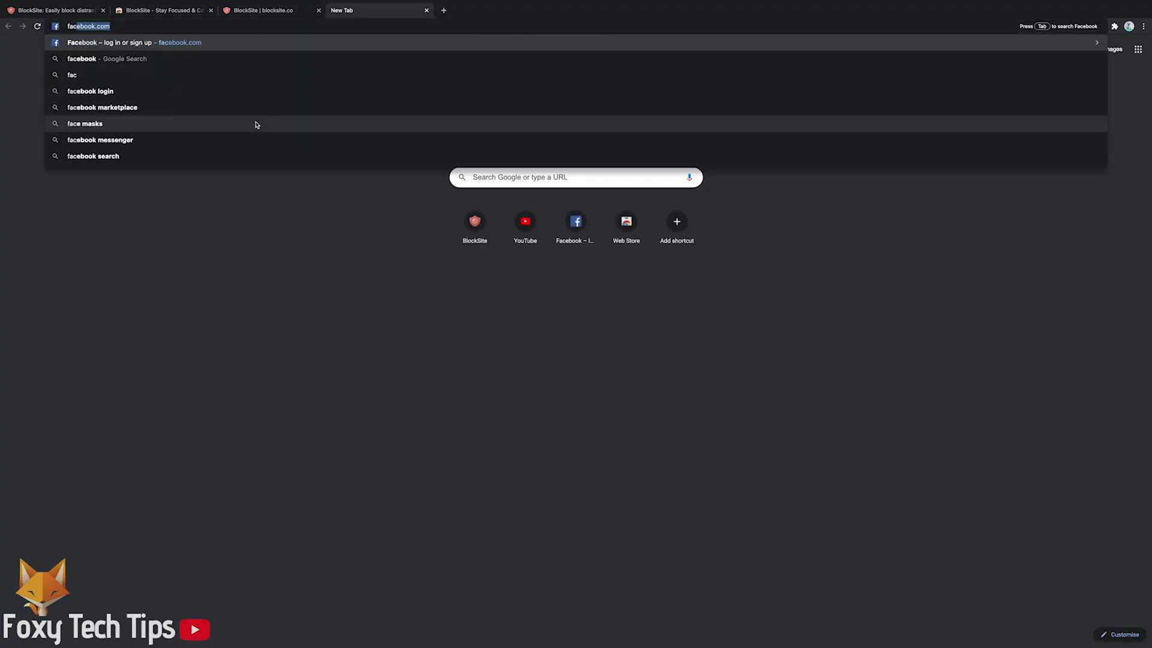
pyautogui.write('ebook.com')
pyautogui.press('Return')
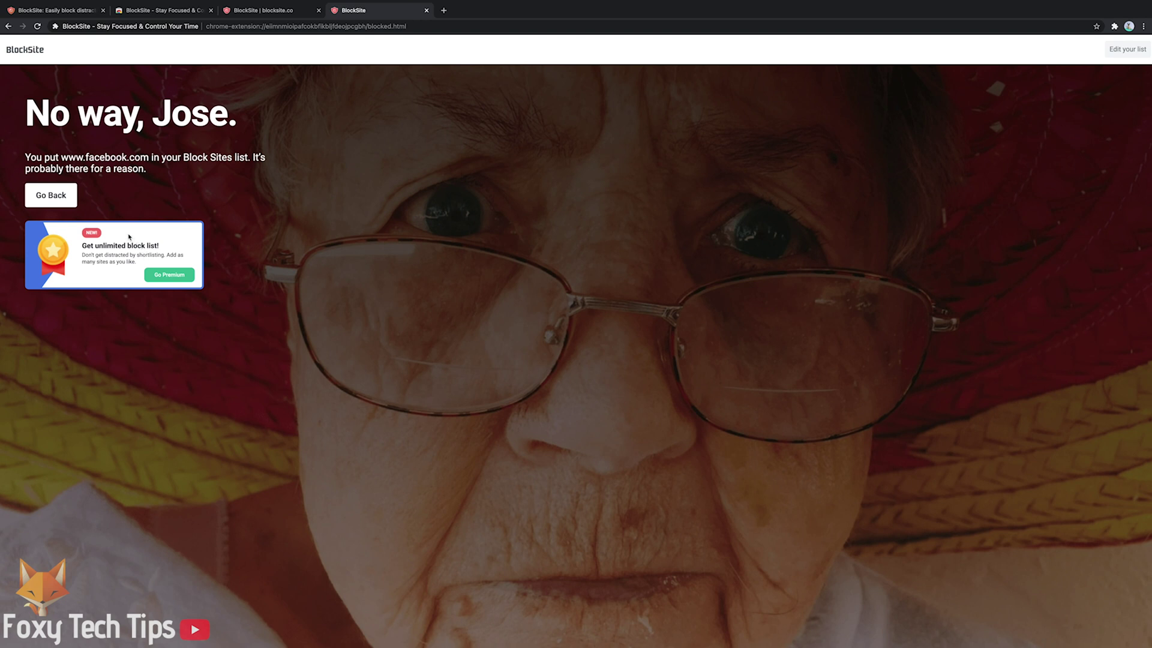
pyautogui.click(256, 11)
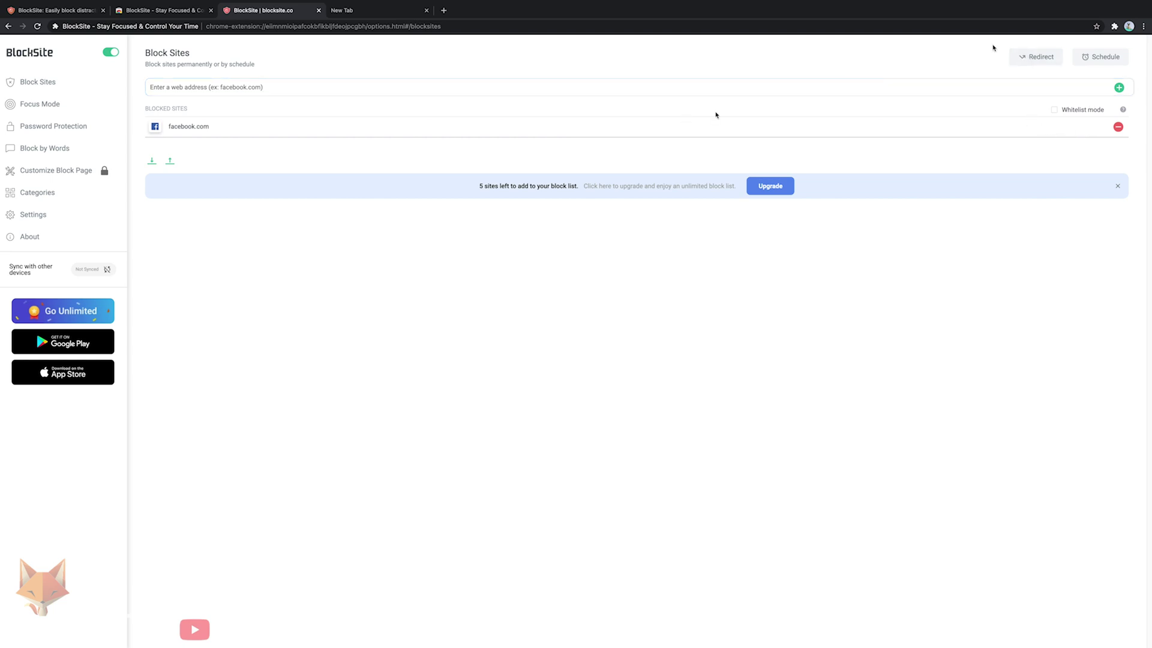
# - Redirect blocked pages to youtube.com and test it by visiting facebook.com
pyautogui.click(1014, 58)
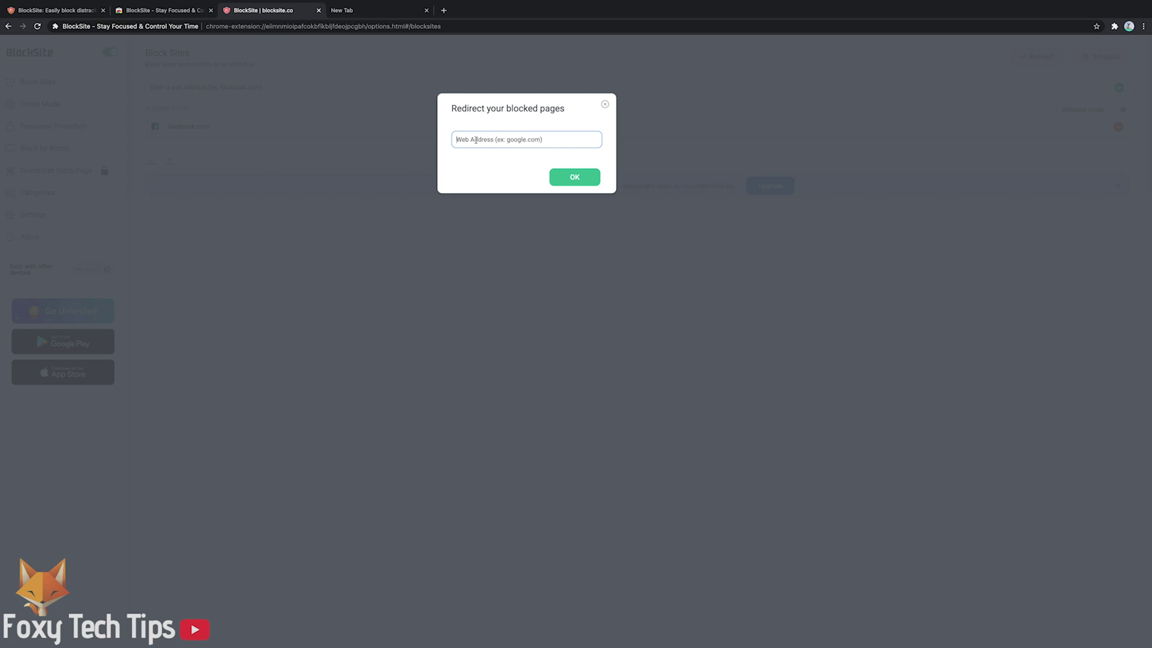
pyautogui.write('youtube.com')
pyautogui.click(679, 196)
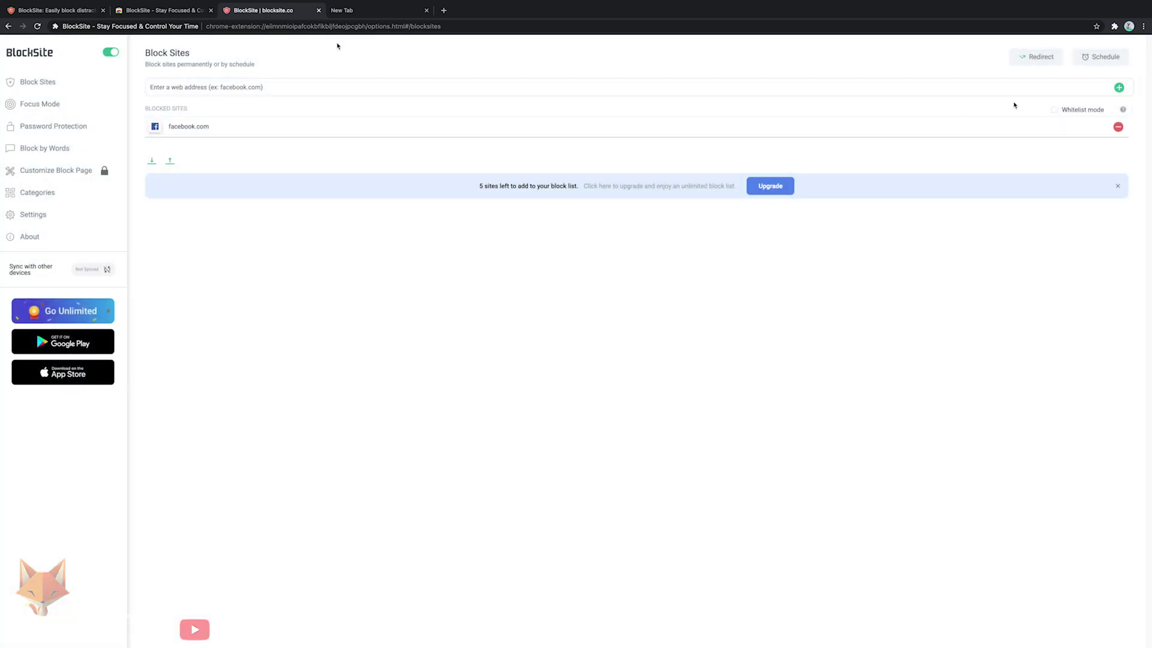
pyautogui.click(339, 10)
pyautogui.write('facebook.com')
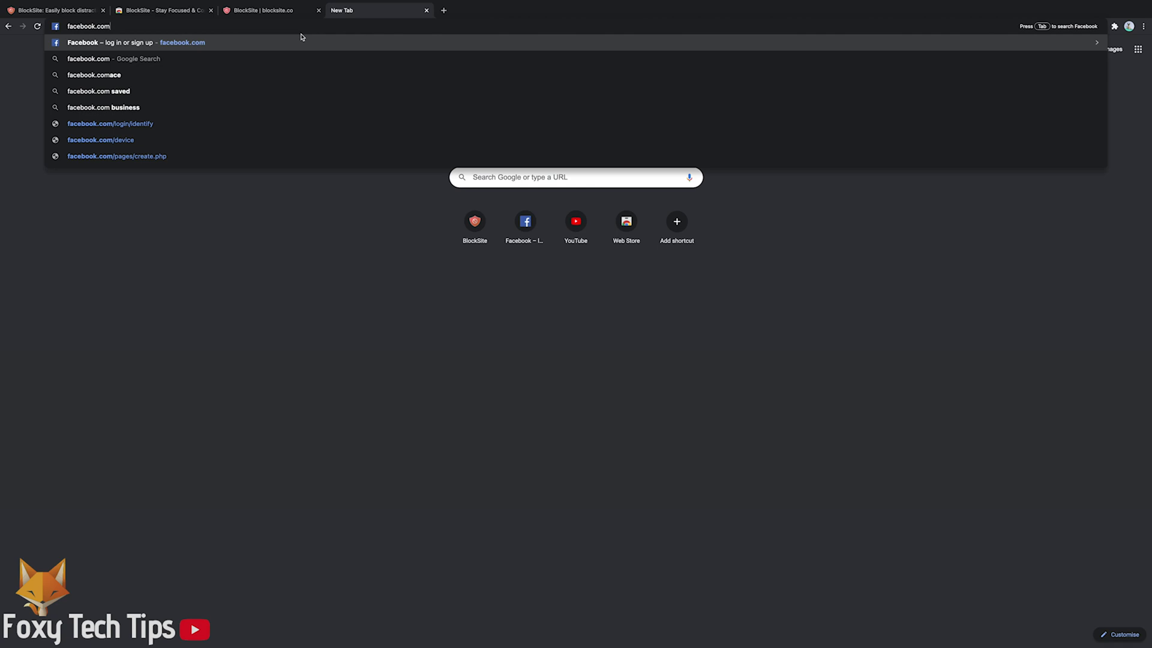
pyautogui.press('Return')
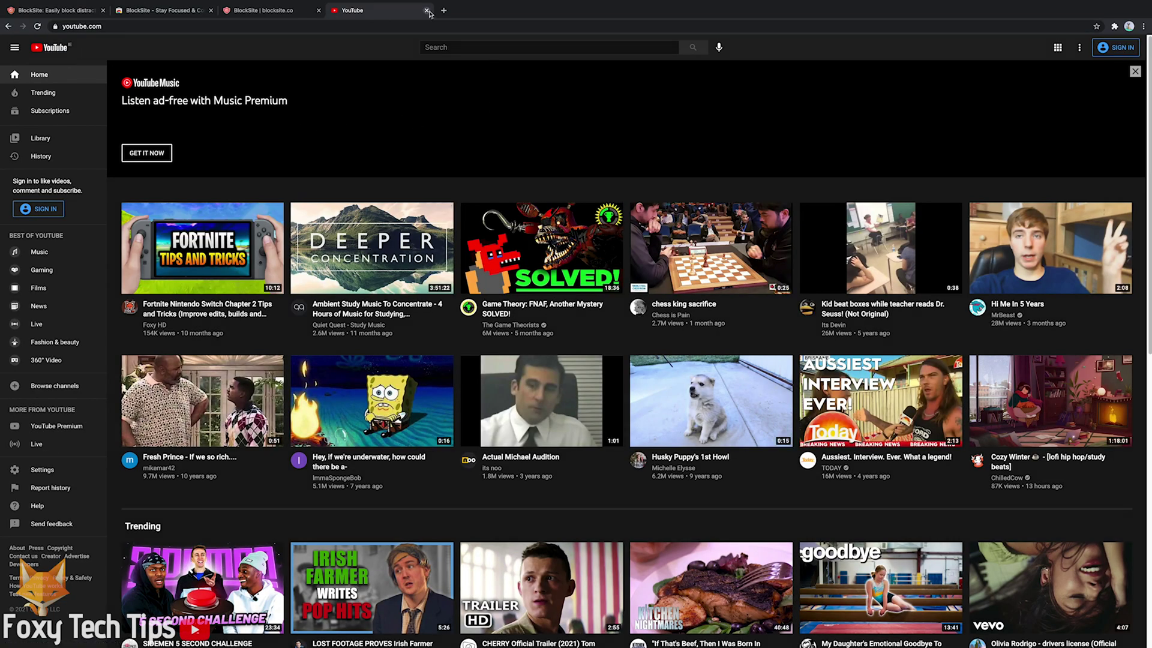
# - Close the YouTube tab and remove the youtube.com redirect
pyautogui.click(427, 10)
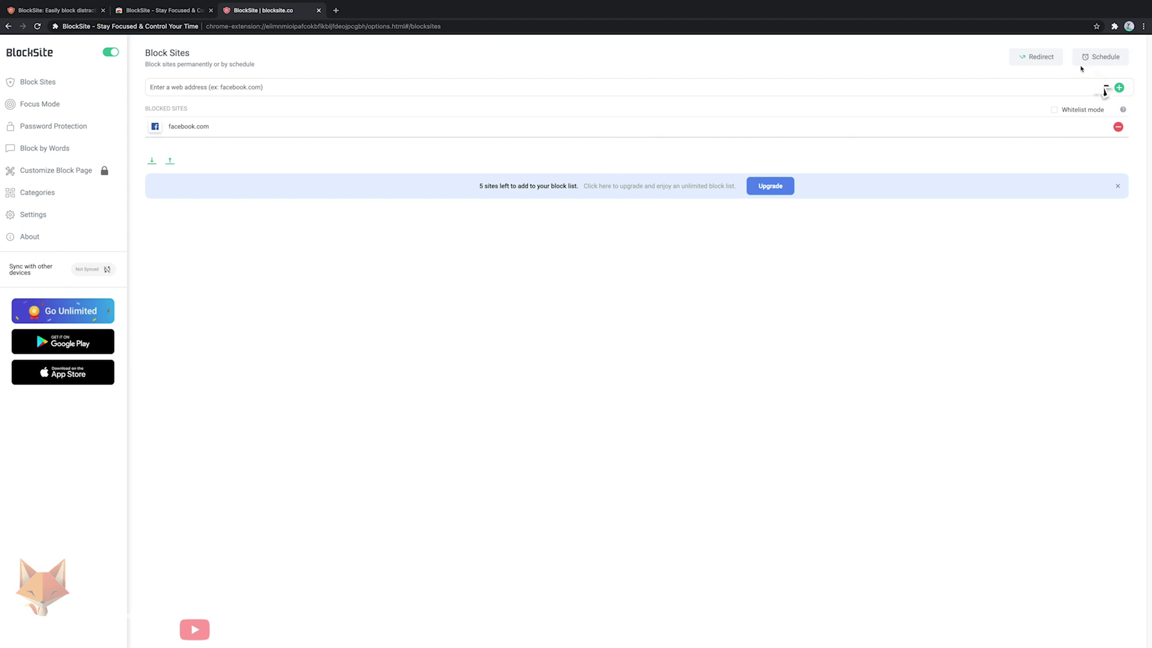
pyautogui.click(1035, 55)
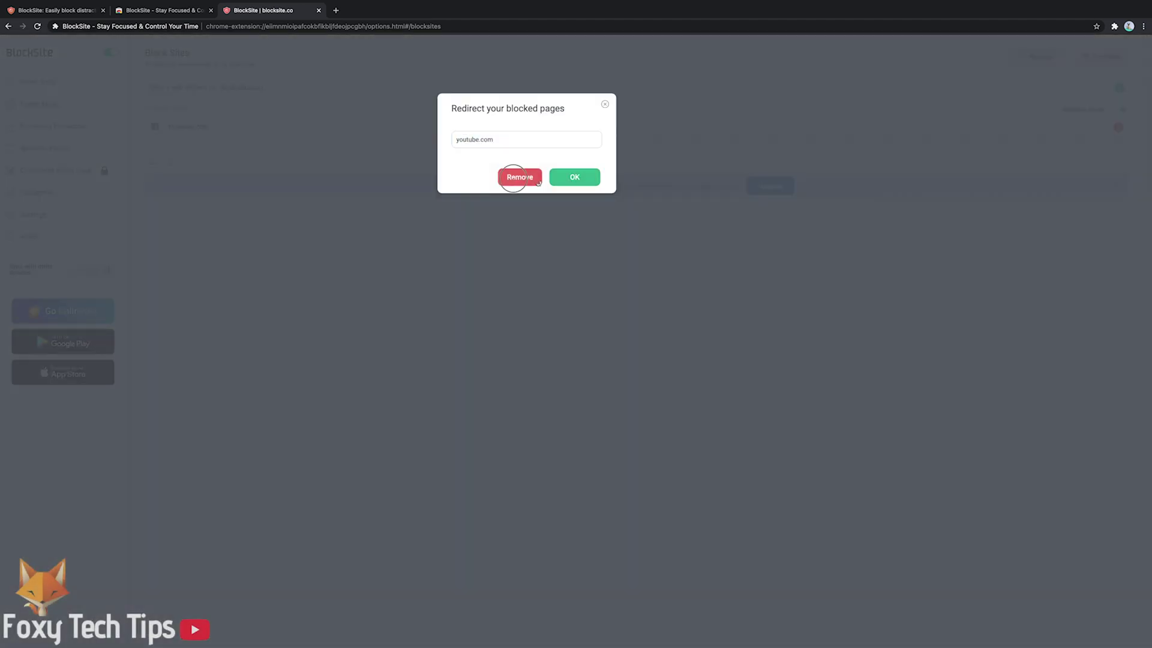
pyautogui.click(849, 107)
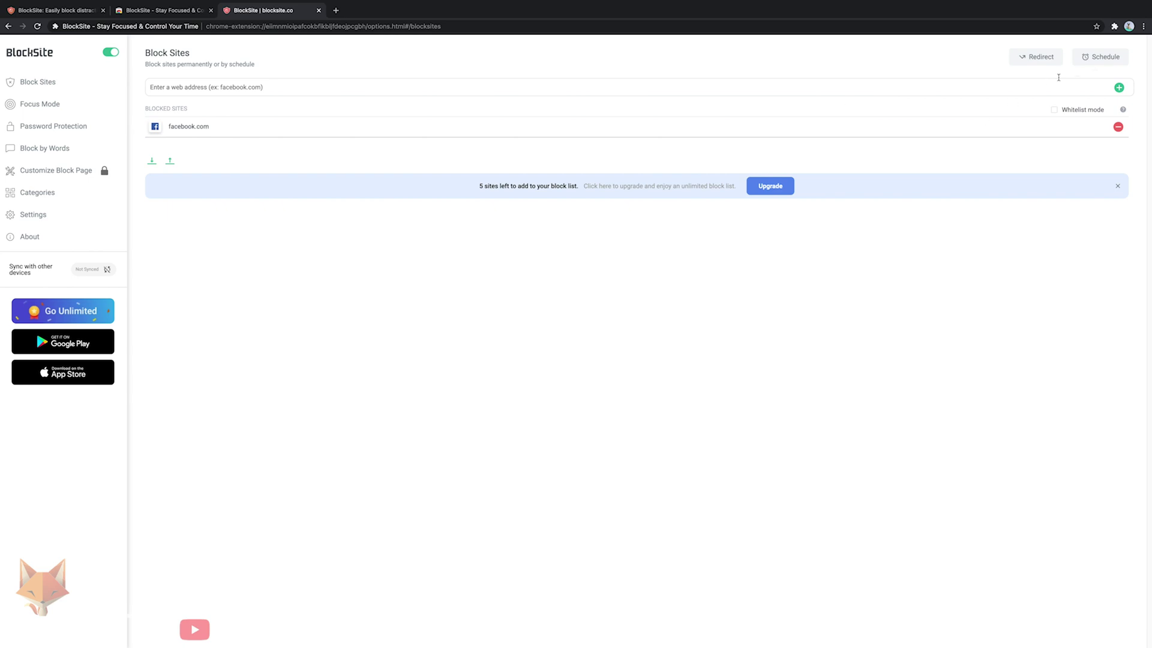
# - Deactivate Sunday in the schedule, enable 'Protect options' and uninstall email alerts, leaving 'Require password' off
pyautogui.click(1108, 58)
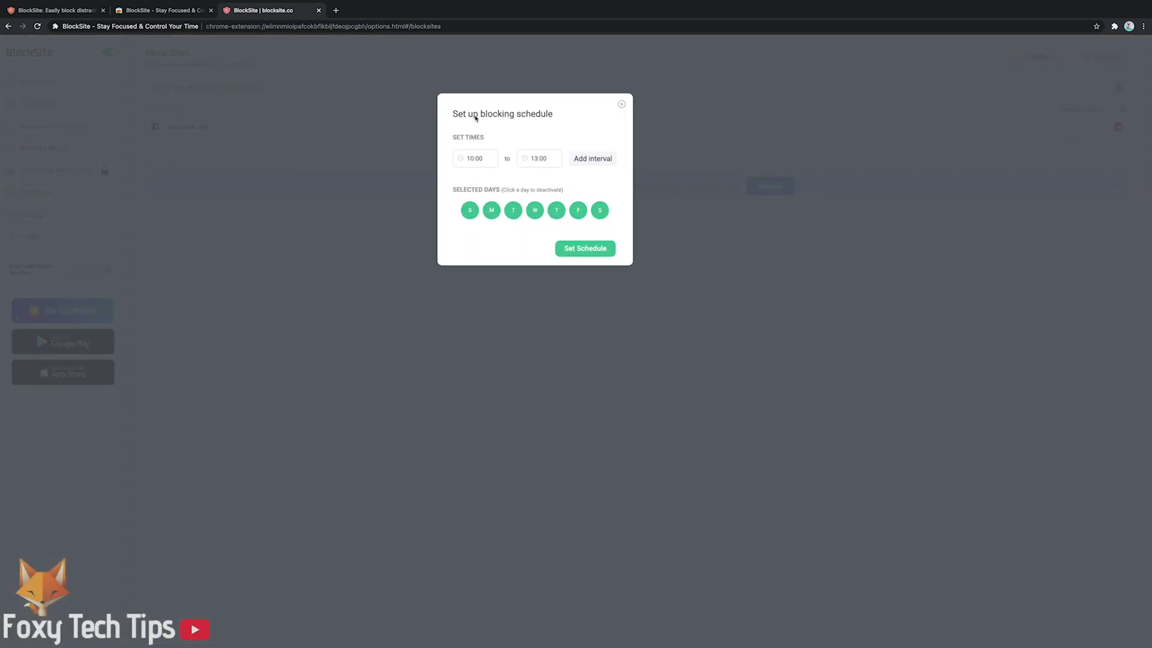
pyautogui.click(477, 211)
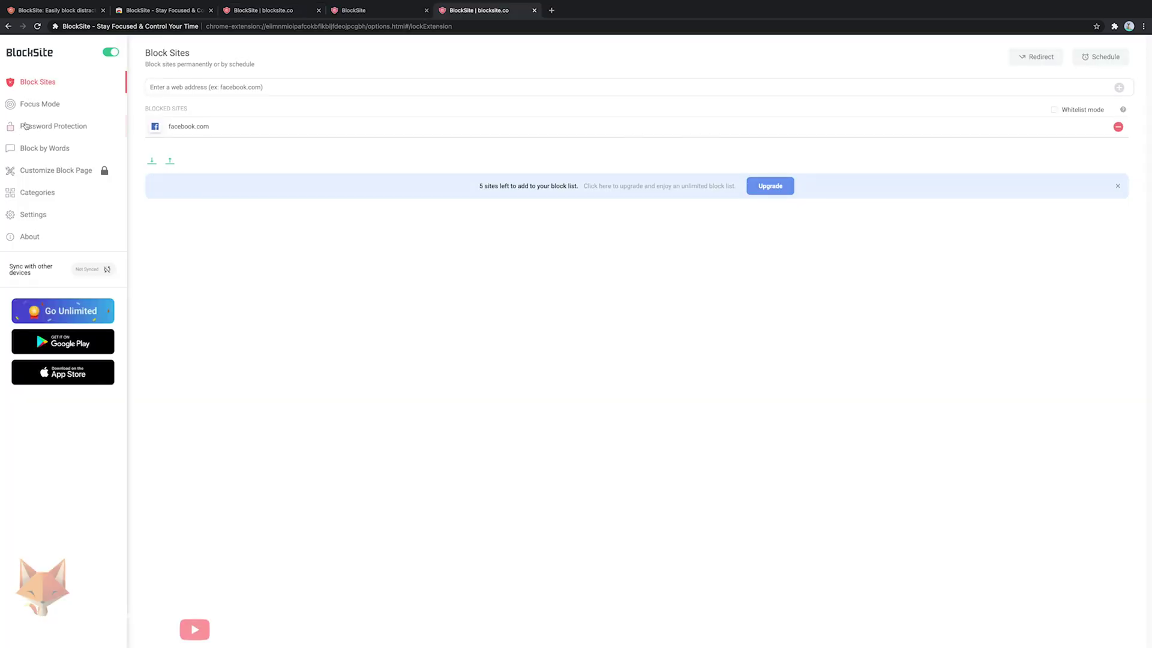
pyautogui.click(26, 125)
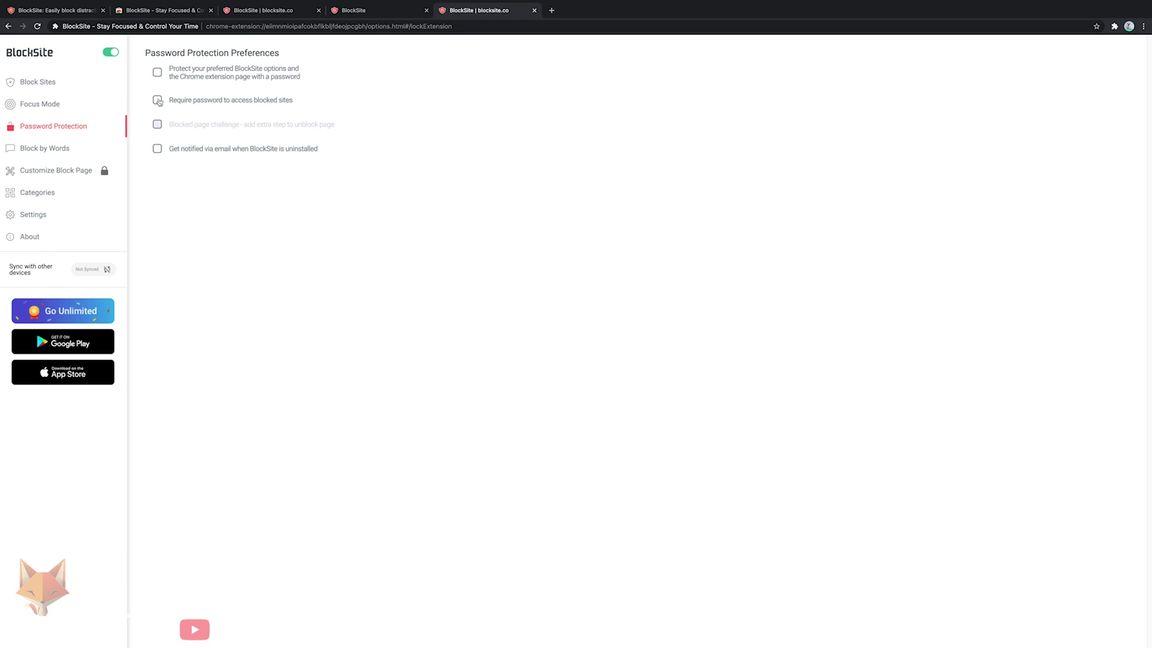
pyautogui.click(158, 100)
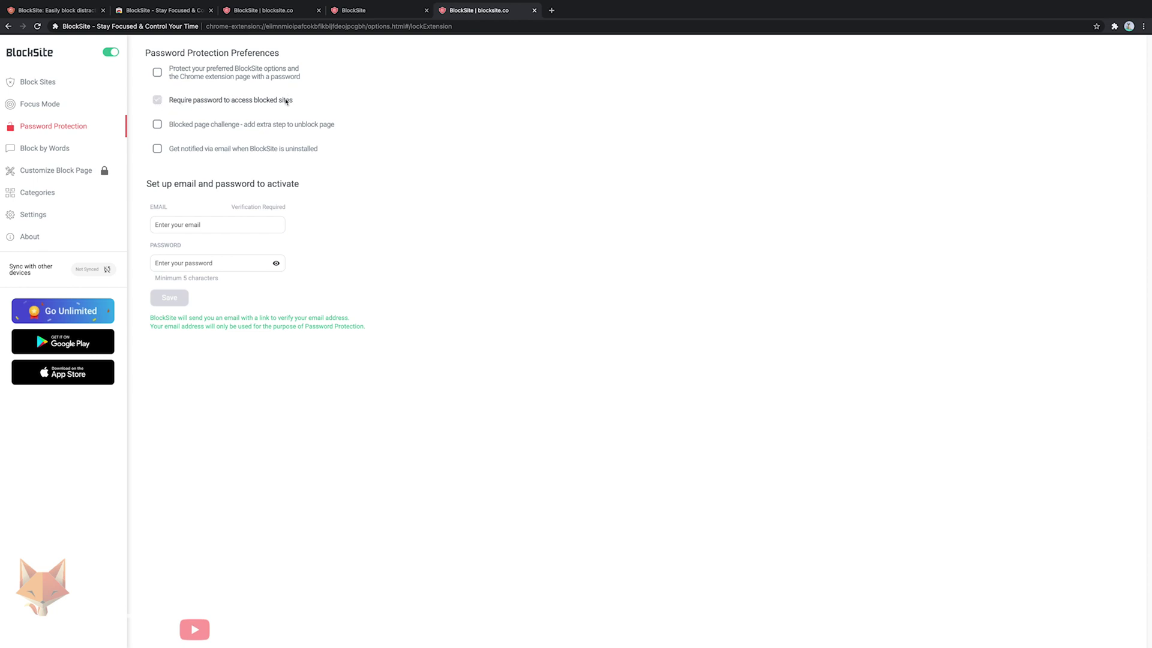
pyautogui.click(157, 73)
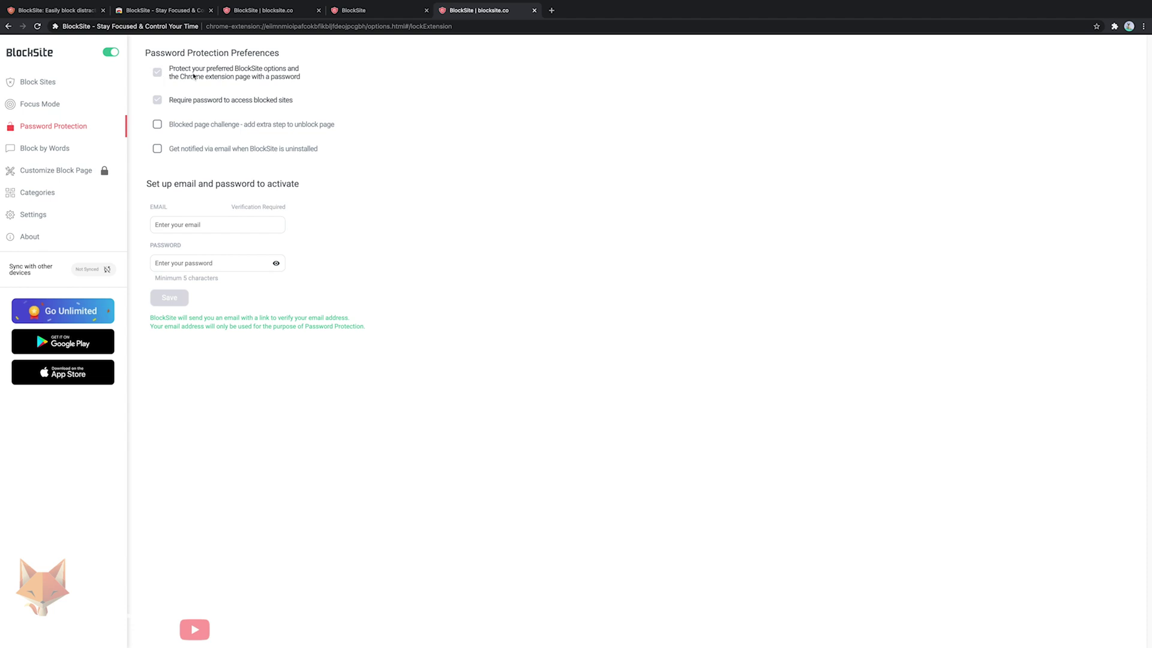
pyautogui.click(153, 100)
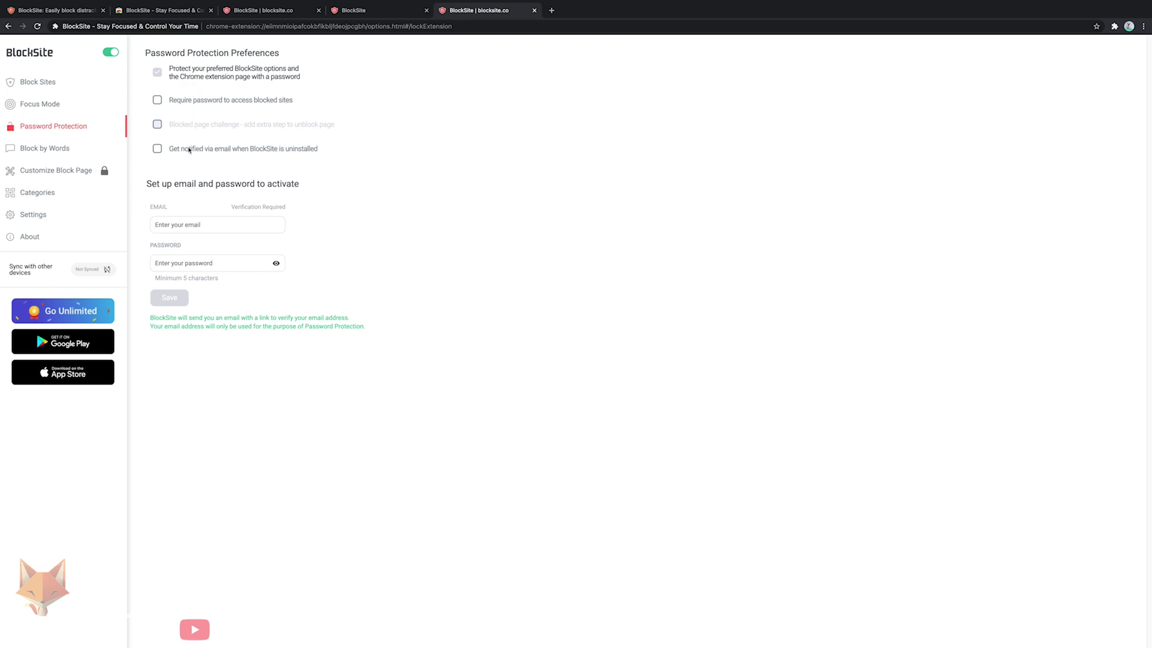
pyautogui.click(159, 151)
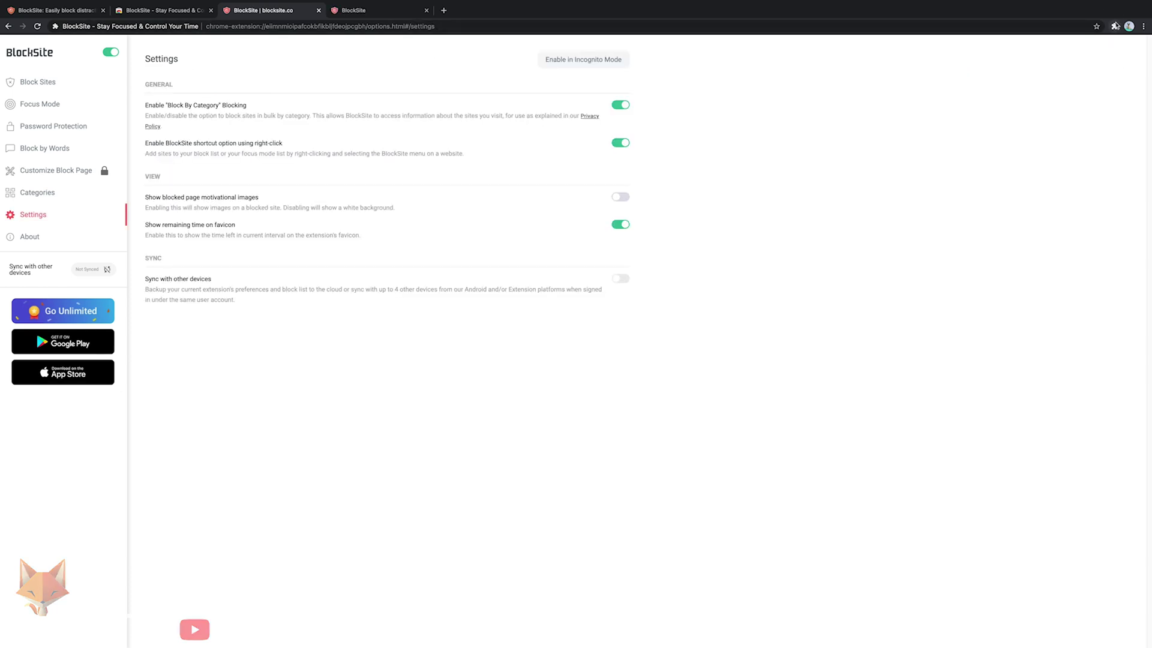
# - Pin BlockSite to the toolbar, preview its popup dismissing the trial offer, then unpin it
pyautogui.click(1116, 26)
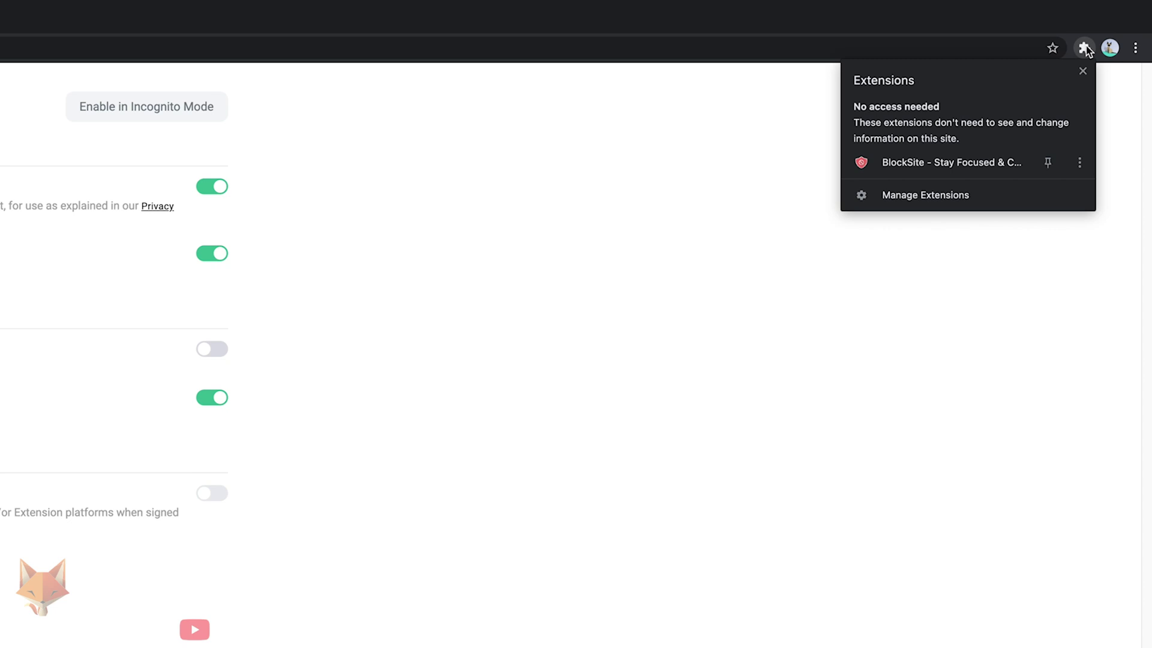
pyautogui.click(1047, 162)
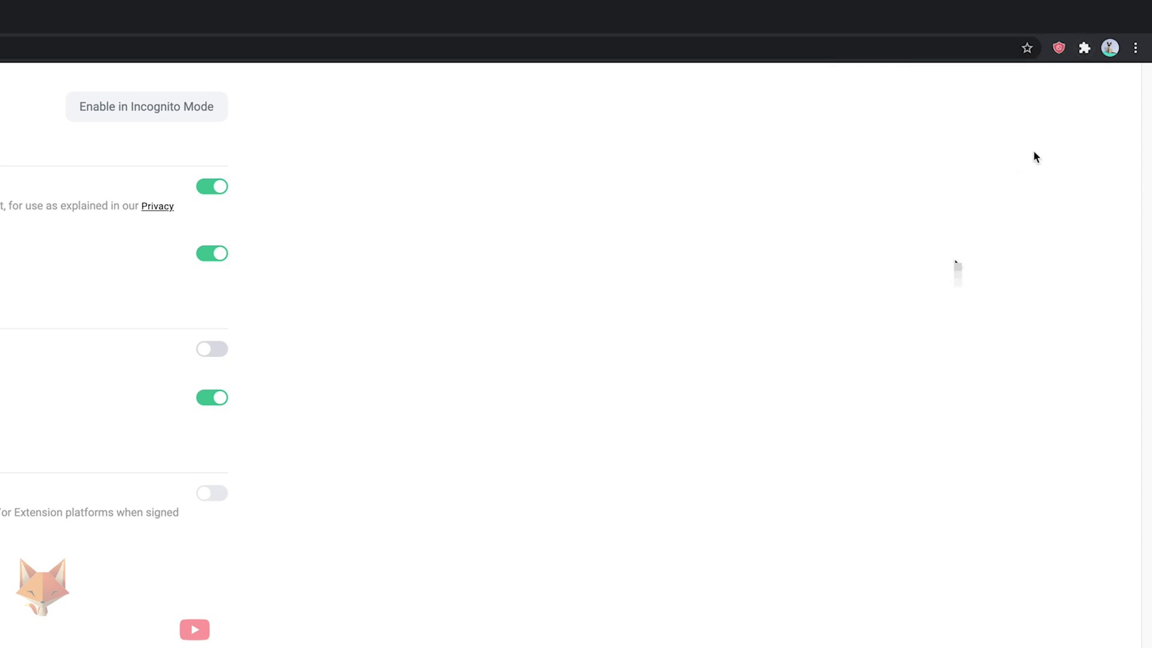
pyautogui.click(1063, 53)
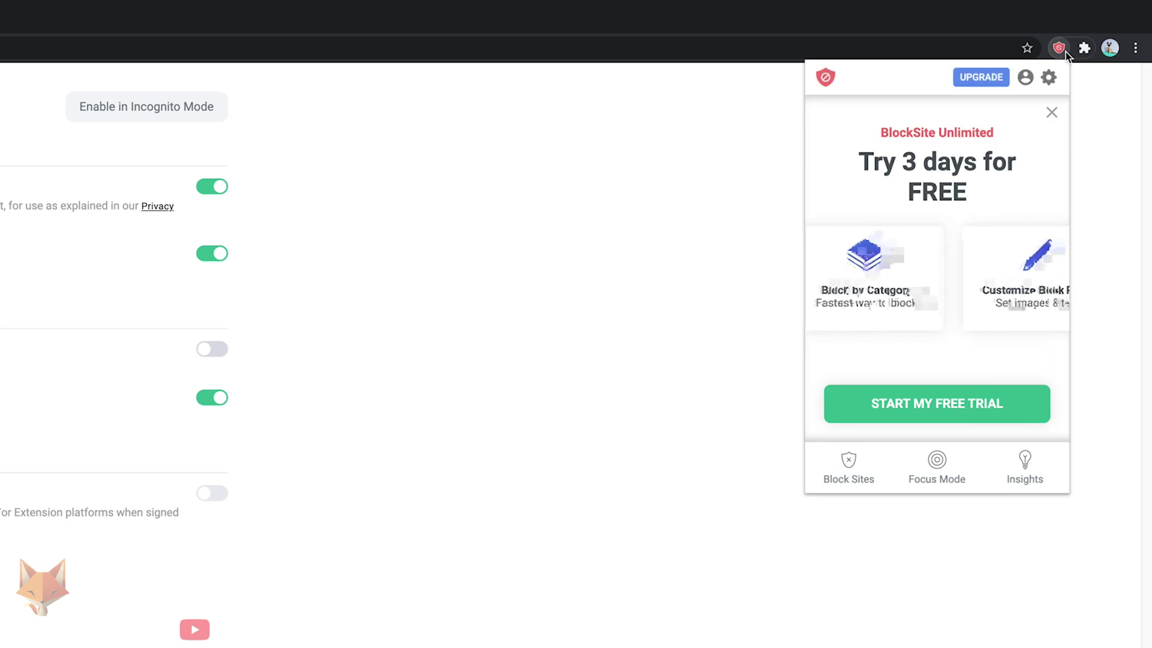
pyautogui.click(1053, 112)
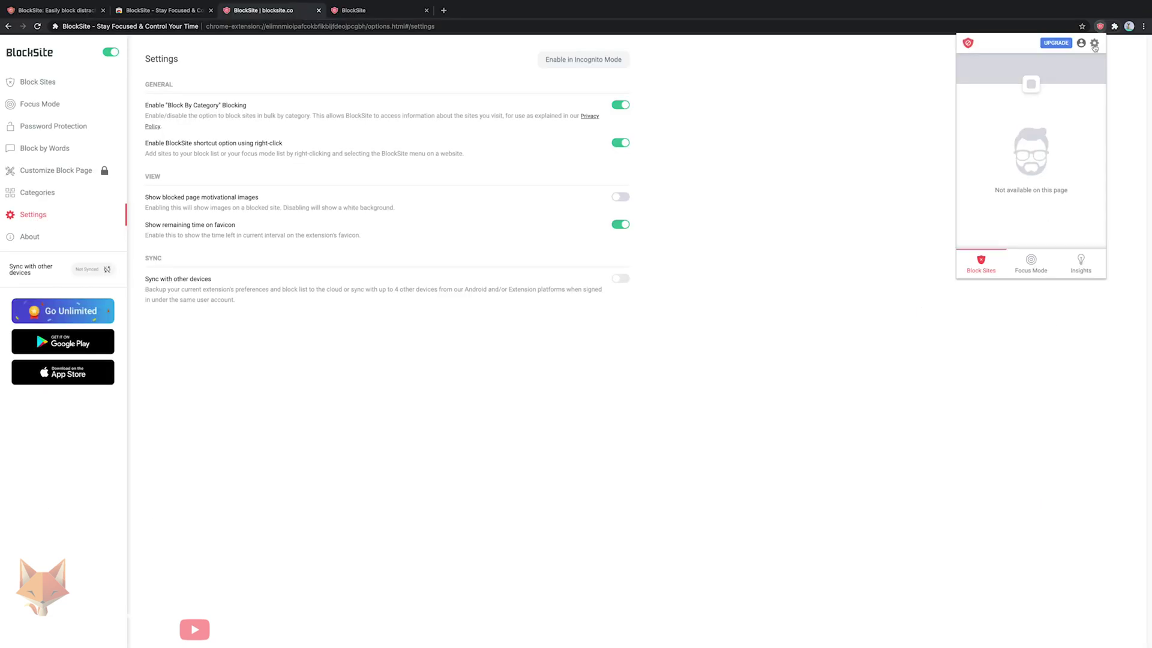
pyautogui.click(1115, 27)
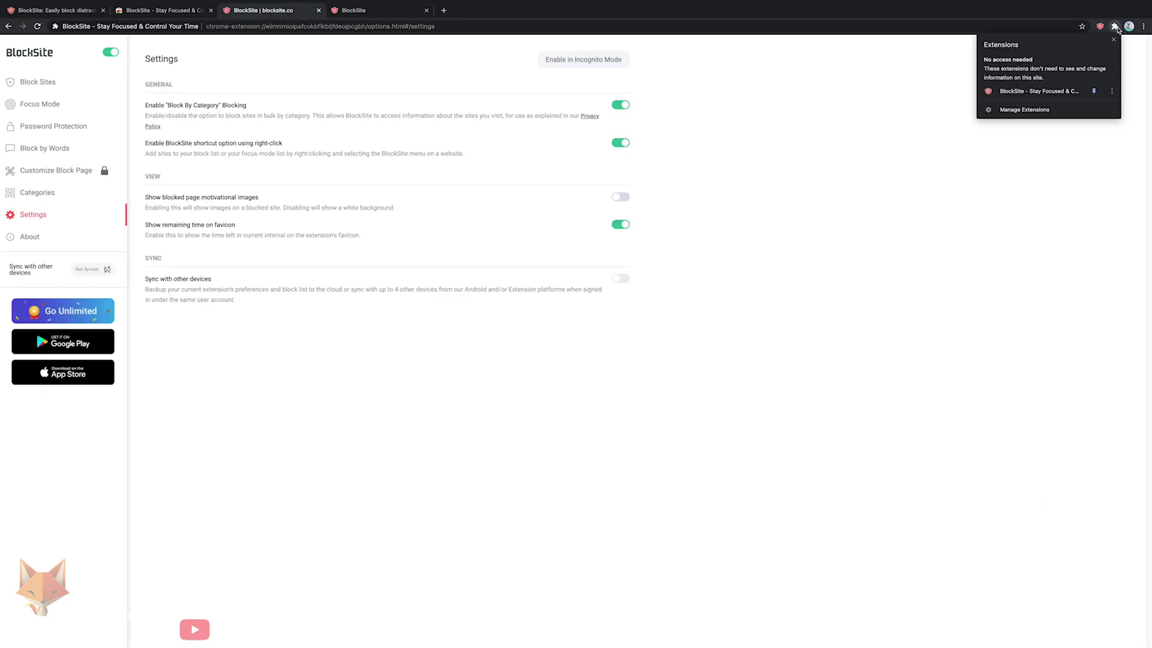
pyautogui.click(1093, 91)
pyautogui.click(1115, 29)
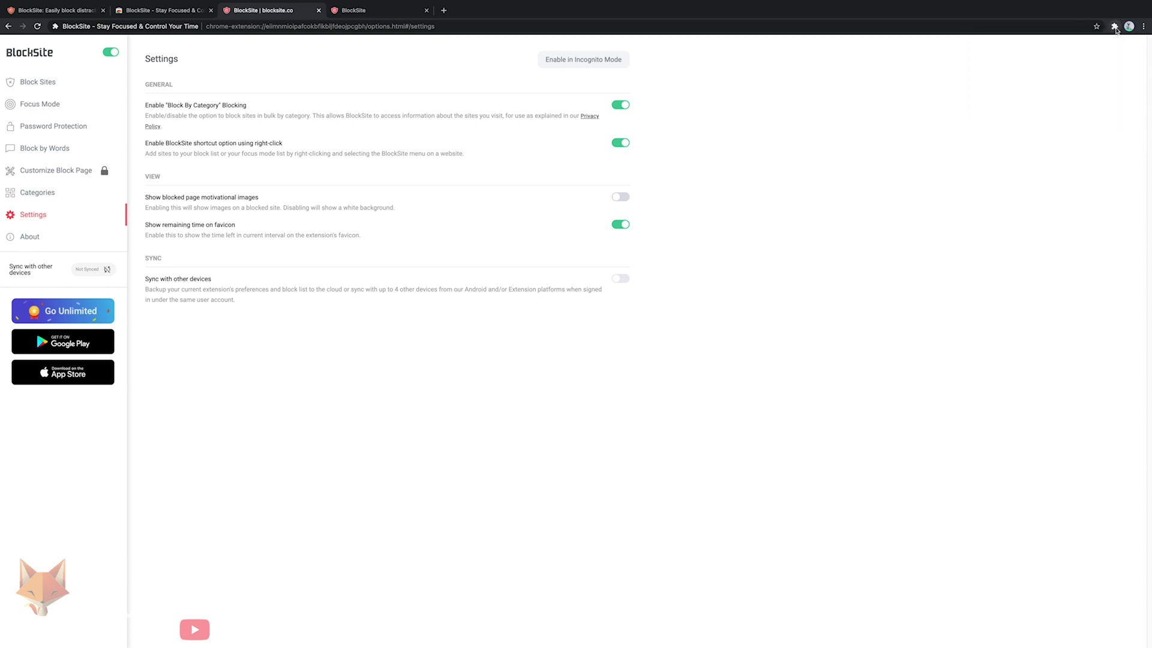